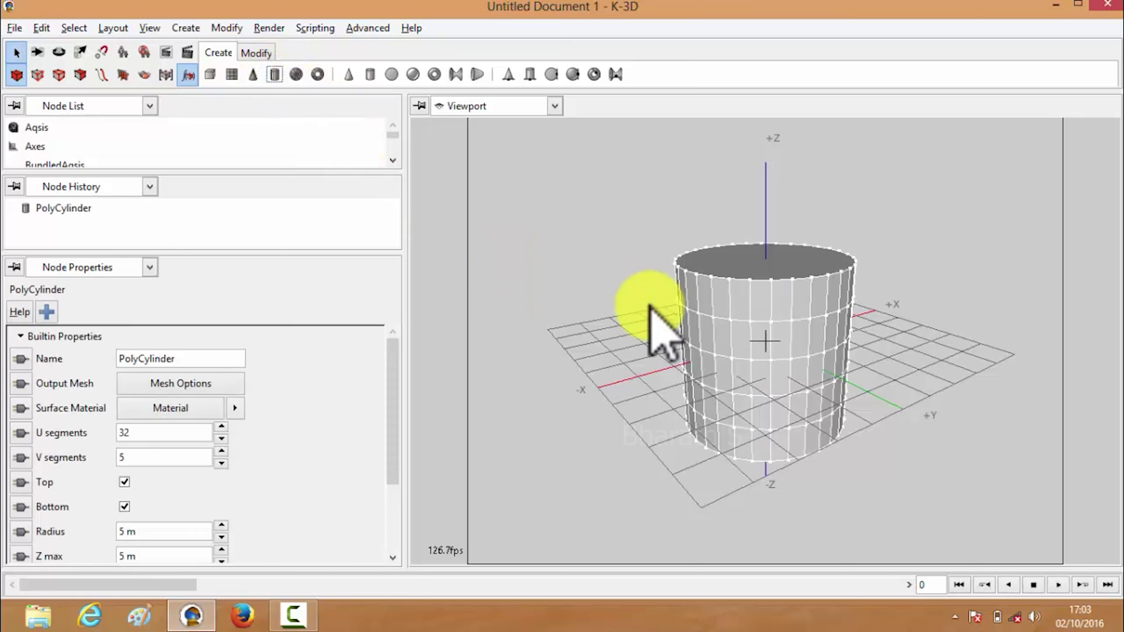
# Group the cylinder's 4.5 m face extrusions into two blocks, inspecting them from several angles.
pyautogui.moveTo(769, 375); pyautogui.dragTo(682, 332)
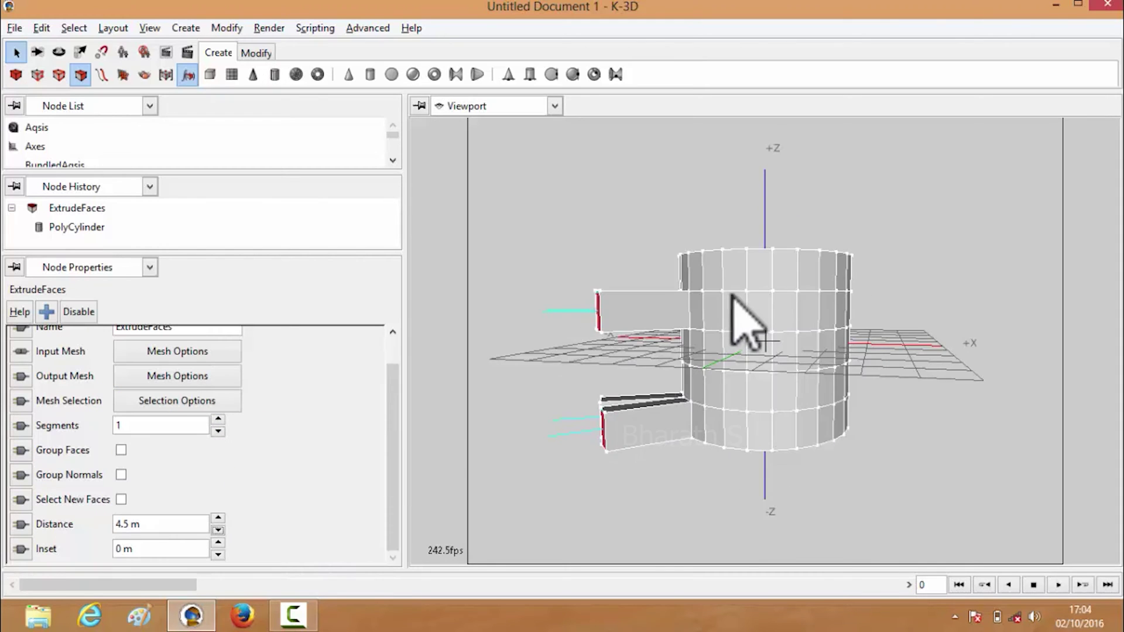
pyautogui.moveTo(734, 321)
pyautogui.mouseDown()
pyautogui.moveTo(973, 277)
pyautogui.moveTo(1017, 326)
pyautogui.moveTo(804, 430)
pyautogui.mouseUp()
pyautogui.press('space')
pyautogui.moveTo(823, 478); pyautogui.dragTo(684, 408)
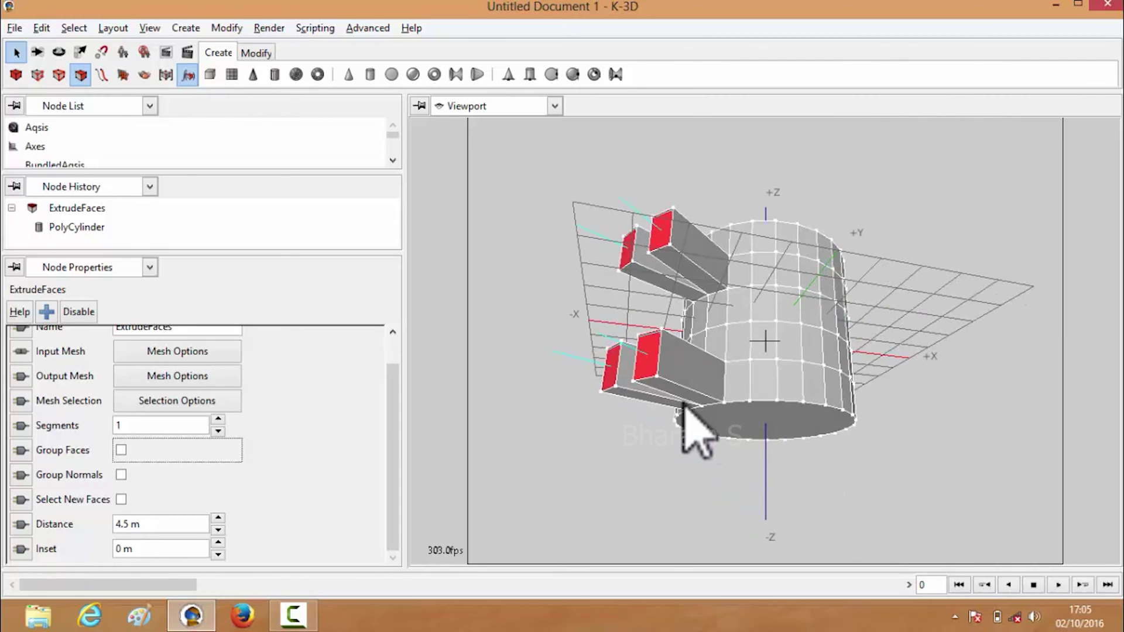
pyautogui.click(121, 450)
pyautogui.moveTo(567, 372)
pyautogui.mouseDown()
pyautogui.moveTo(715, 510)
pyautogui.moveTo(710, 413)
pyautogui.mouseUp()
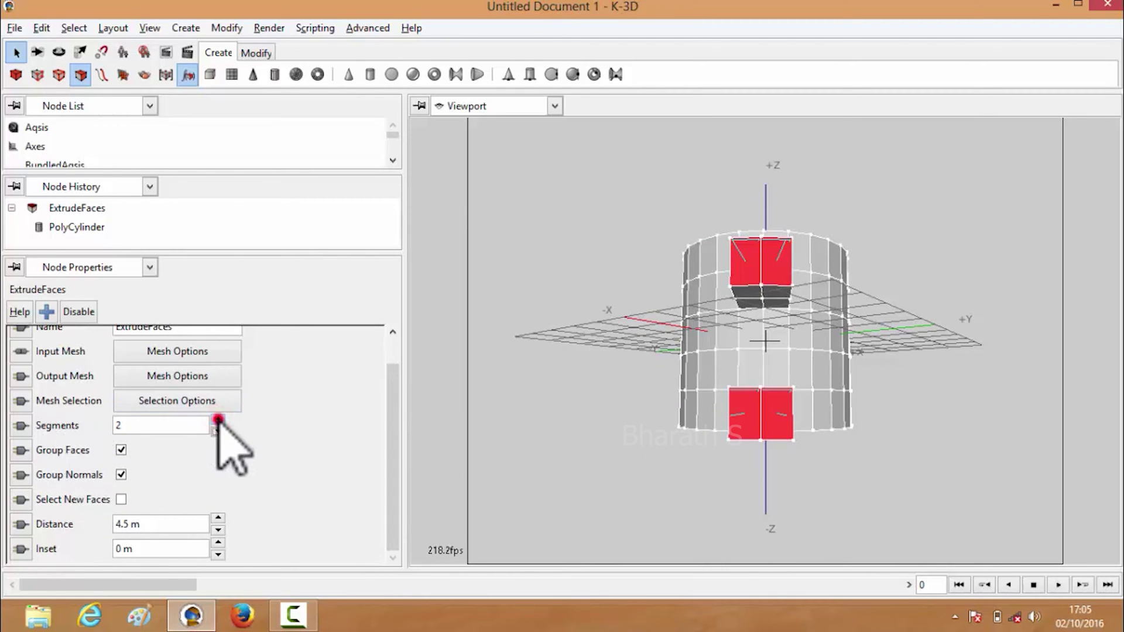
pyautogui.moveTo(735, 387)
pyautogui.mouseDown()
pyautogui.moveTo(741, 352)
pyautogui.moveTo(754, 390)
pyautogui.moveTo(738, 334)
pyautogui.mouseUp()
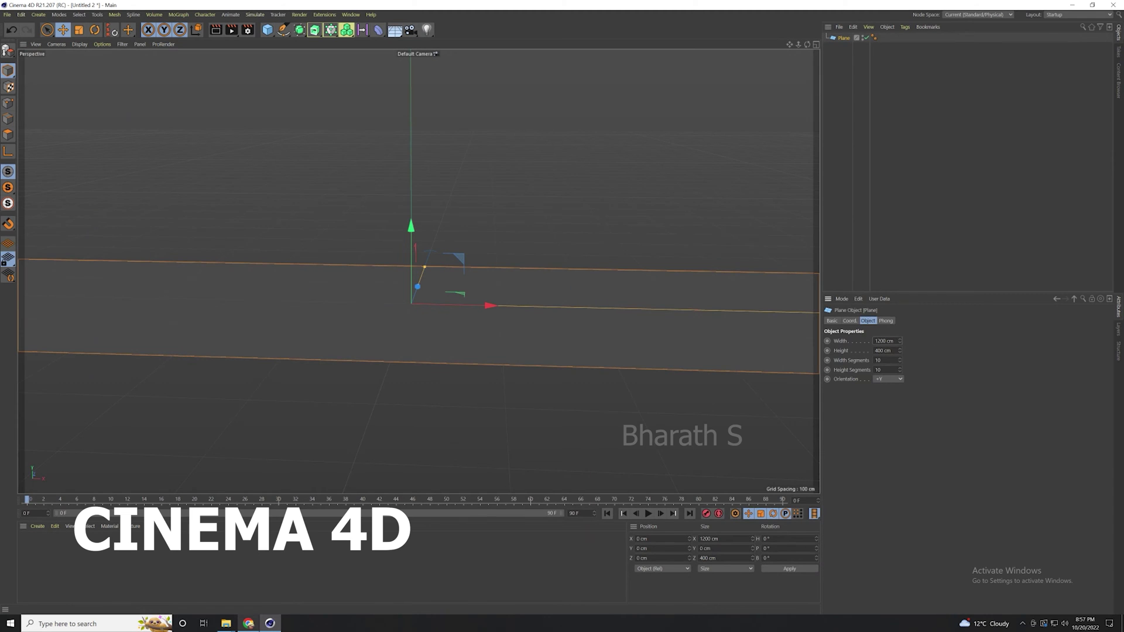
# Orbit around the bent plane, then view the scene through its Camera object.
pyautogui.moveTo(603, 353)
pyautogui.mouseDown()
pyautogui.moveTo(580, 326)
pyautogui.moveTo(511, 340)
pyautogui.mouseUp()
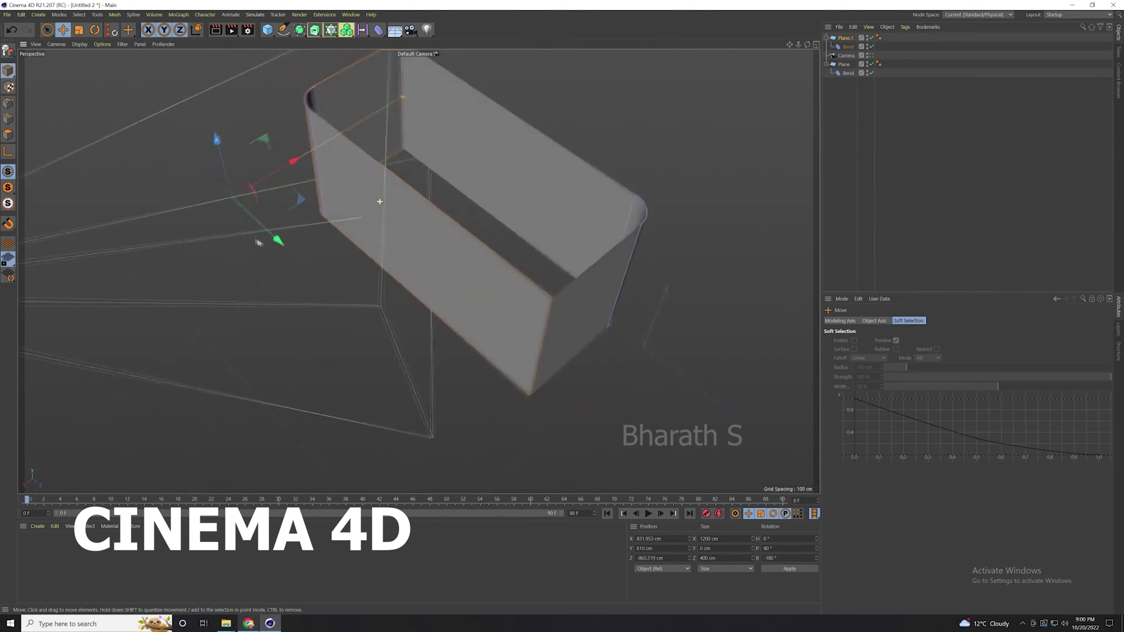
pyautogui.moveTo(219, 216); pyautogui.dragTo(230, 216)
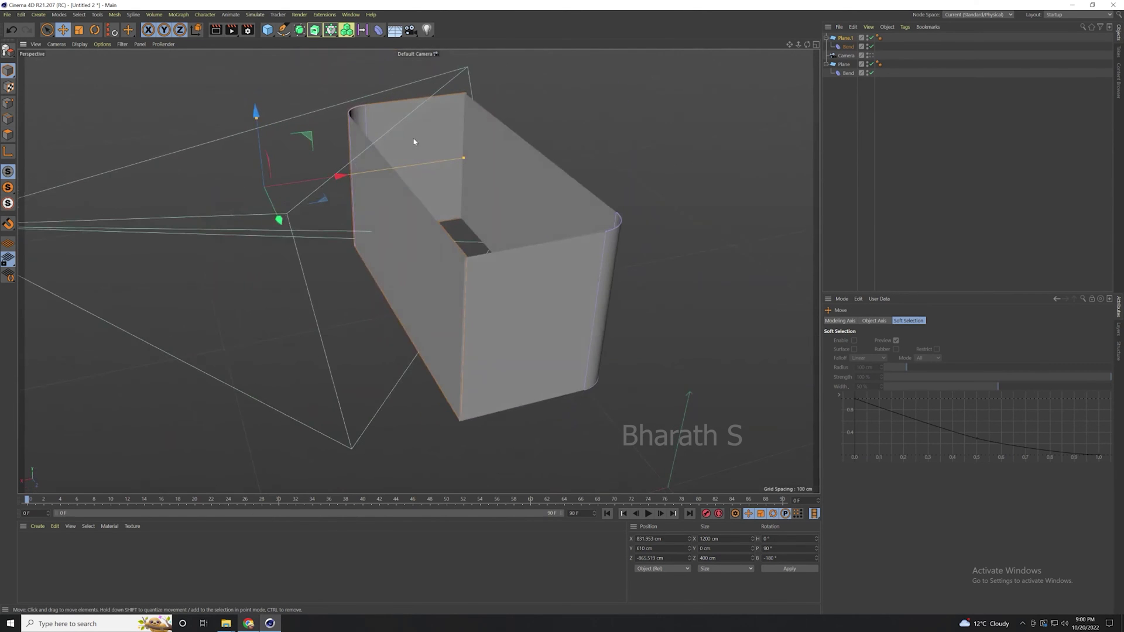
pyautogui.moveTo(341, 185); pyautogui.dragTo(524, 182)
pyautogui.click(869, 55)
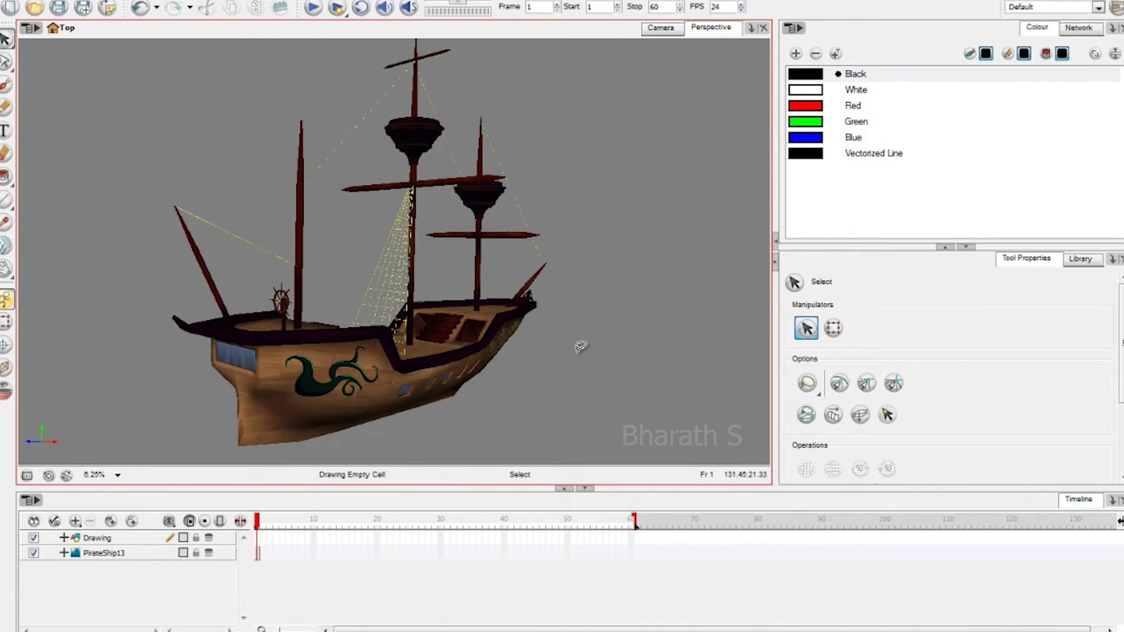
# Display the pirate ship scene's node network in the right-hand panel.
pyautogui.click(1079, 28)
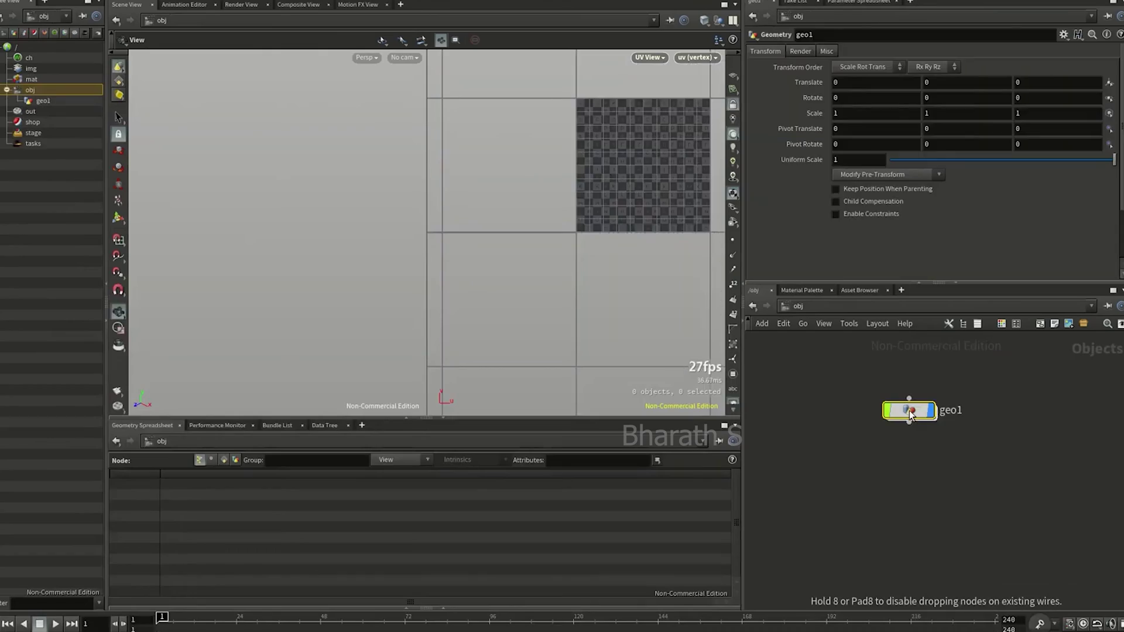
# Add a Rubber Toy test geometry node inside geo1.
pyautogui.doubleClick(911, 412)
pyautogui.press('Tab')
pyautogui.write('ru')
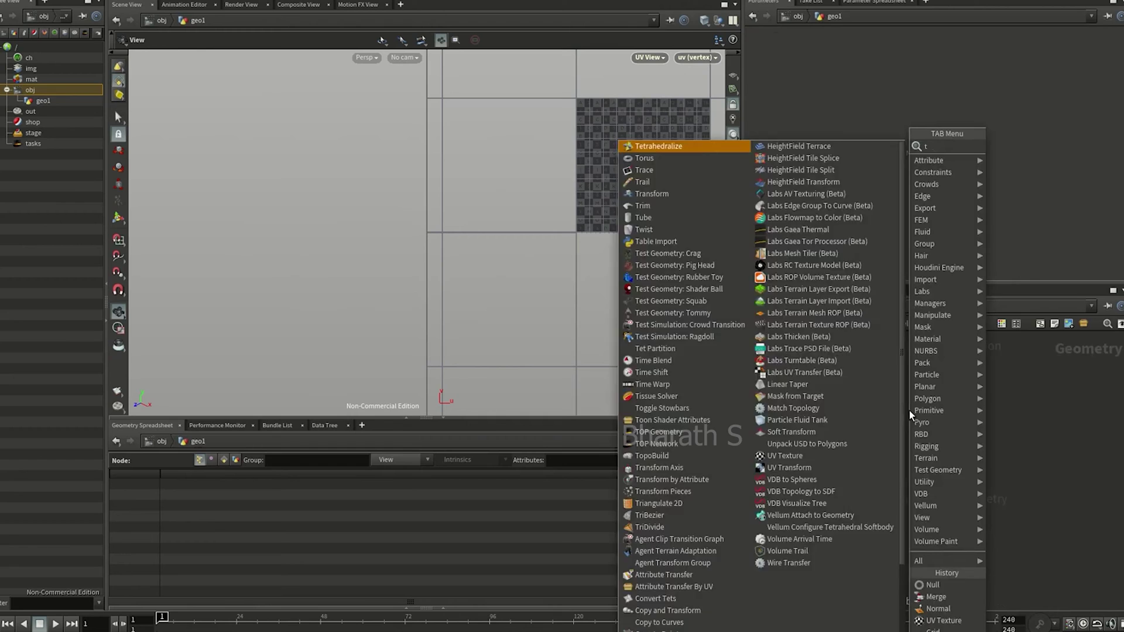
pyautogui.write('bber')
pyautogui.press('Return')
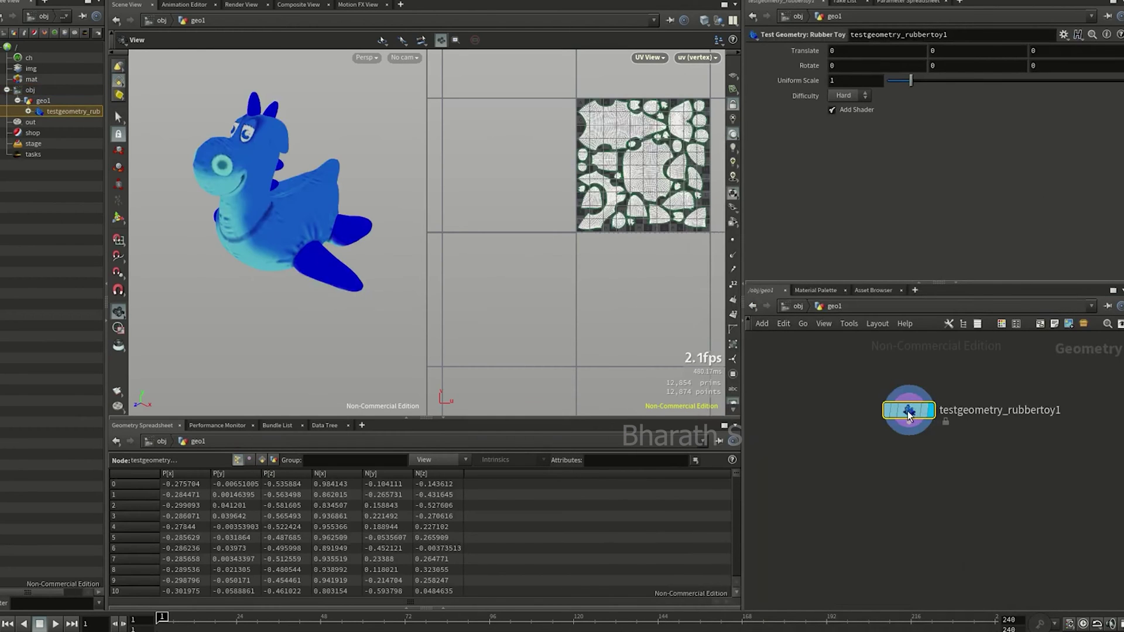
# Uncheck the rubber toy's Add Shader option and frame its UV layout to fill the pane.
pyautogui.click(867, 110)
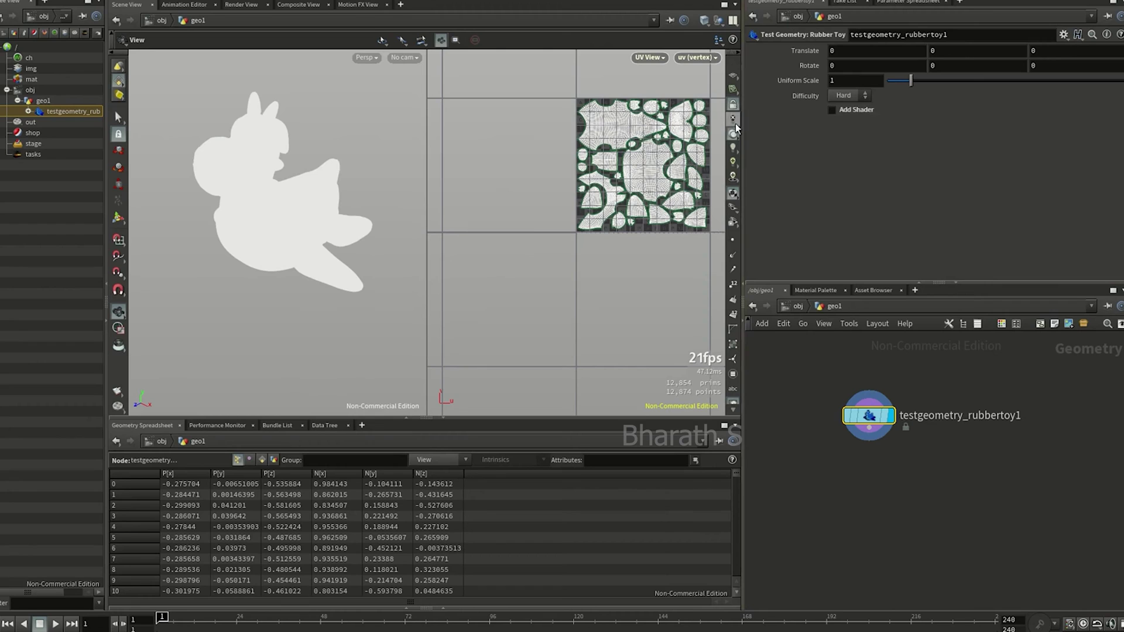
pyautogui.moveTo(292, 192); pyautogui.dragTo(325, 204)
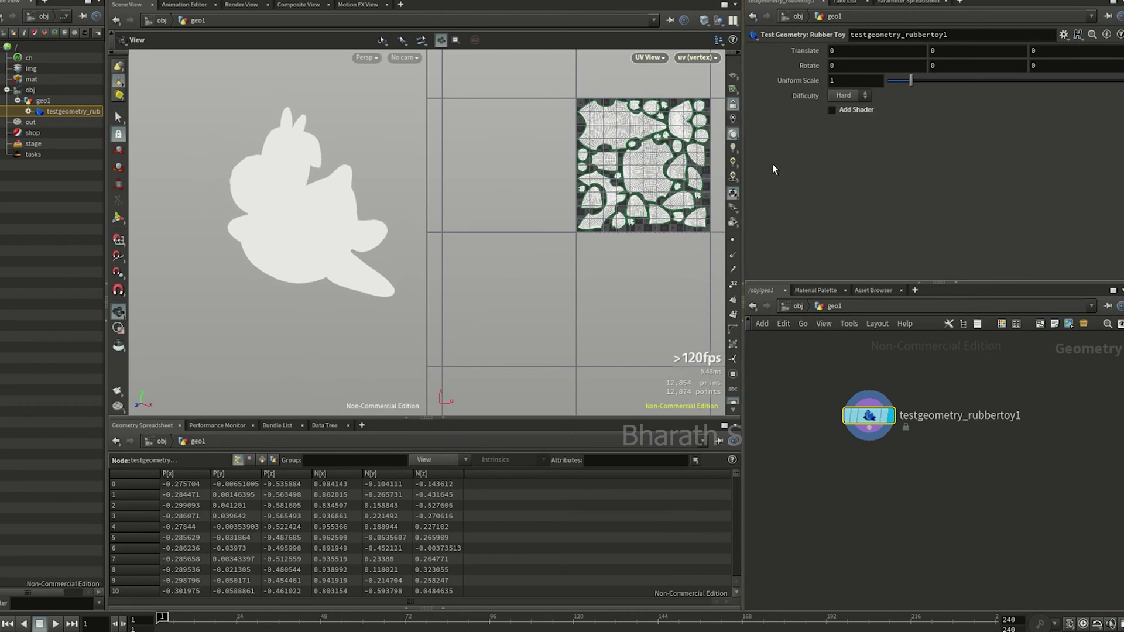
pyautogui.click(734, 128)
pyautogui.moveTo(437, 202)
pyautogui.mouseDown()
pyautogui.moveTo(307, 223)
pyautogui.moveTo(315, 237)
pyautogui.mouseUp()
pyautogui.press('h')
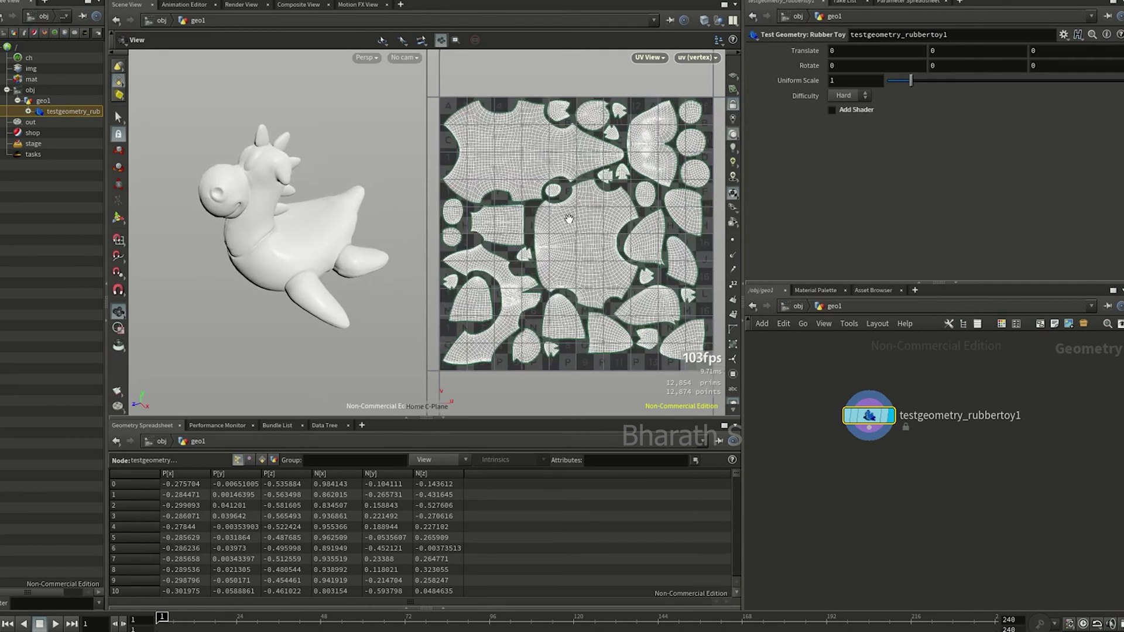
pyautogui.moveTo(244, 187); pyautogui.dragTo(309, 228)
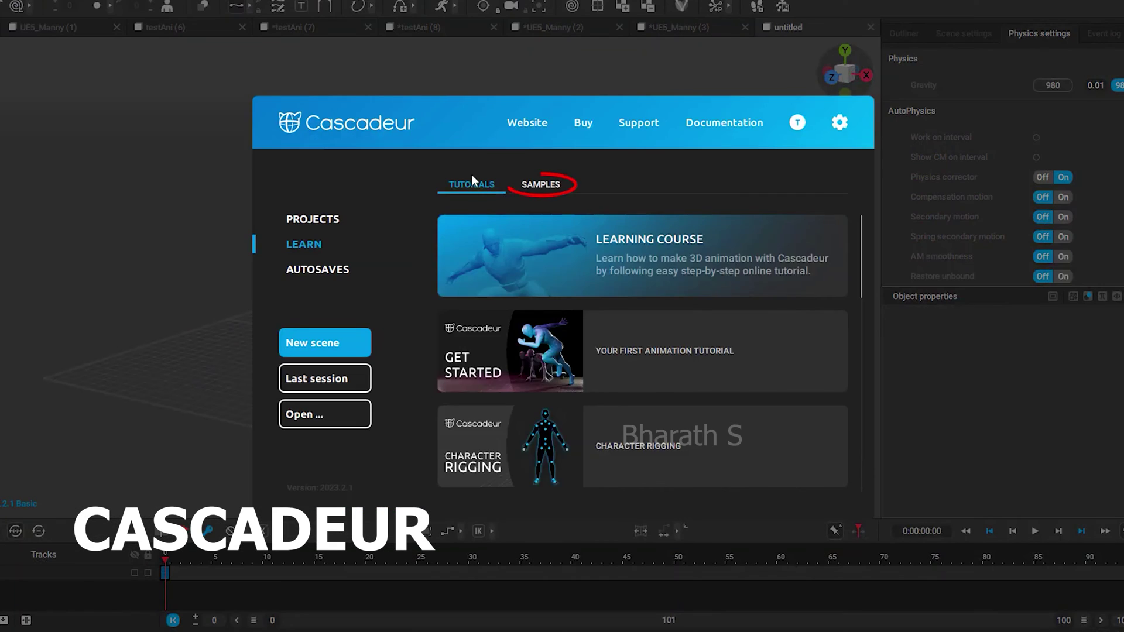
# Load the UE5 Manny sample, copy its frame 15 keyframe to frame 30, and play it.
pyautogui.click(540, 184)
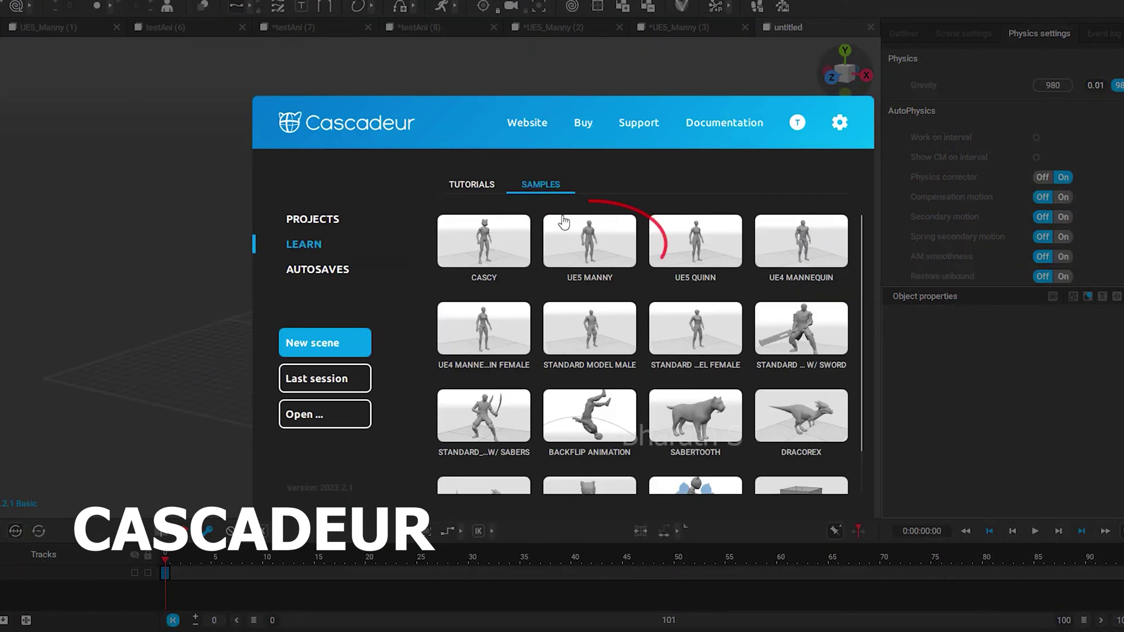
pyautogui.click(580, 239)
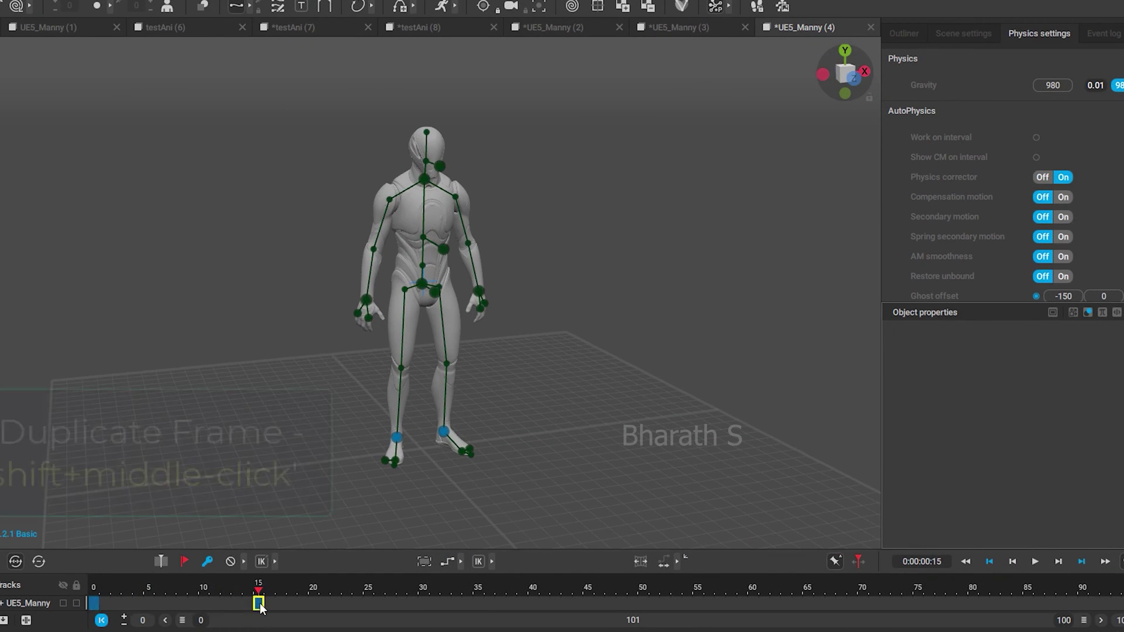
pyautogui.moveTo(260, 606); pyautogui.dragTo(425, 603)
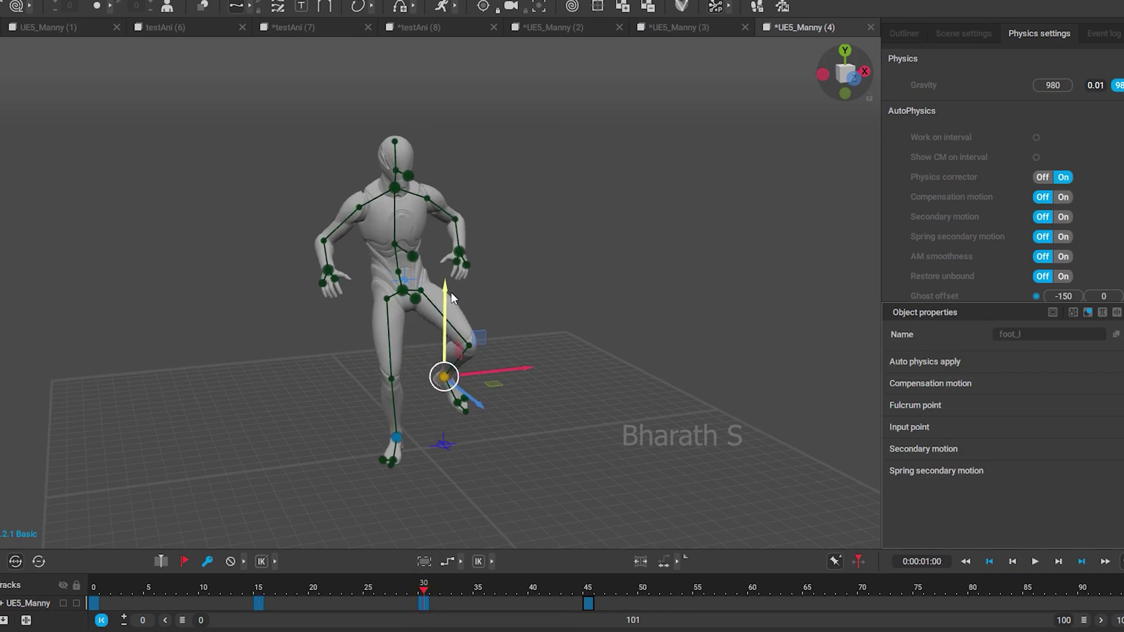
pyautogui.click(1036, 562)
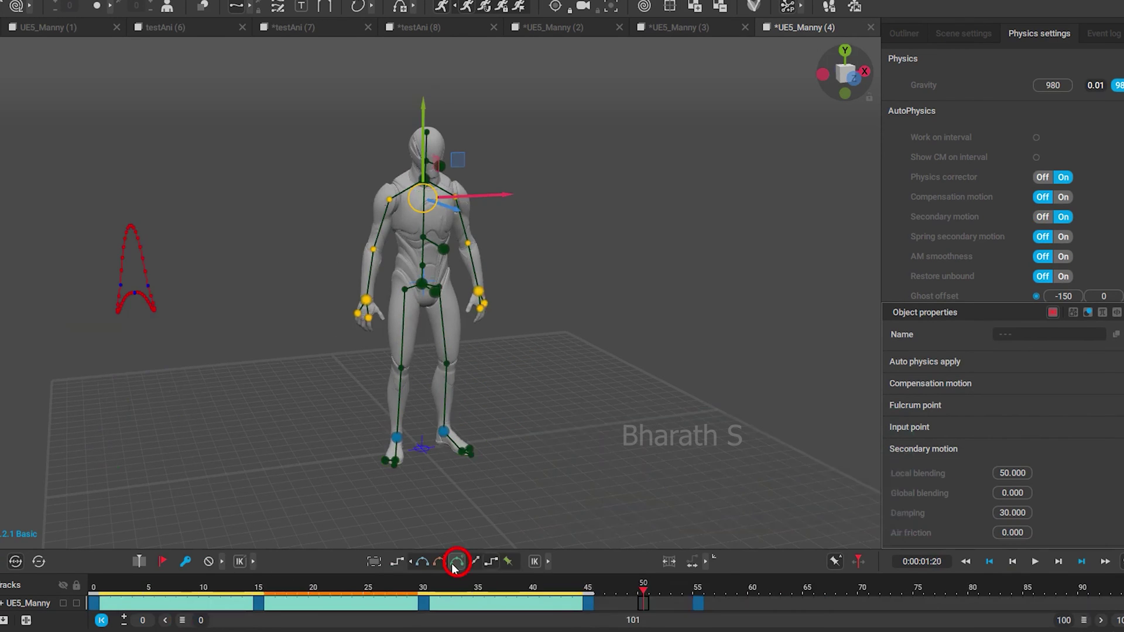
# Enable Auto Physics, apply local blending of 100, and replay the animation from frame one.
pyautogui.click(444, 10)
pyautogui.press('space')
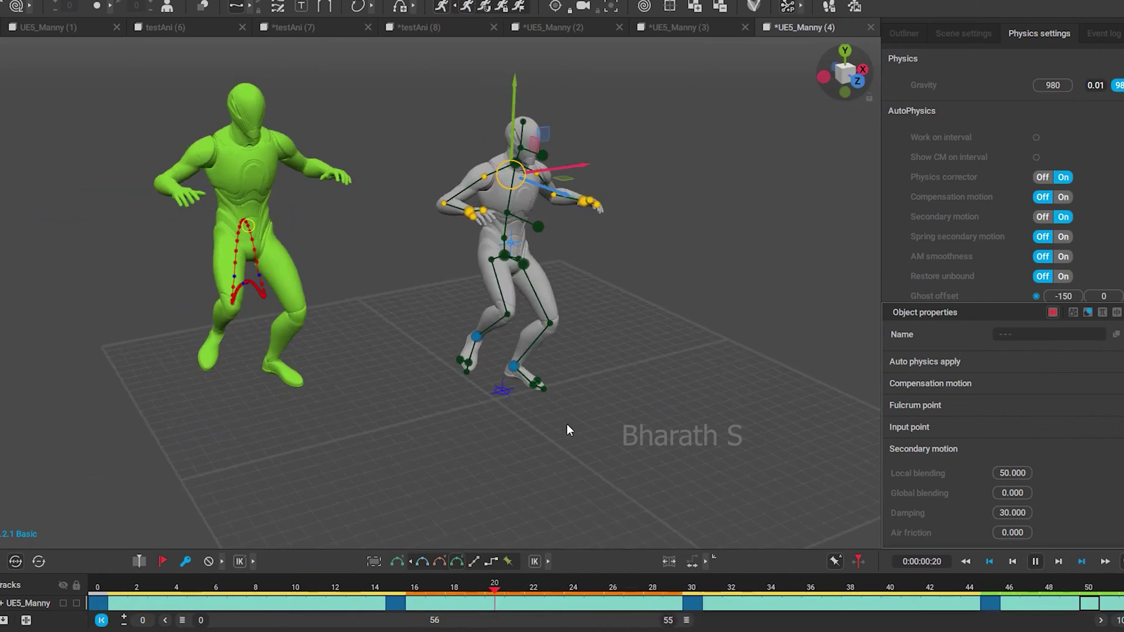
pyautogui.click(1036, 561)
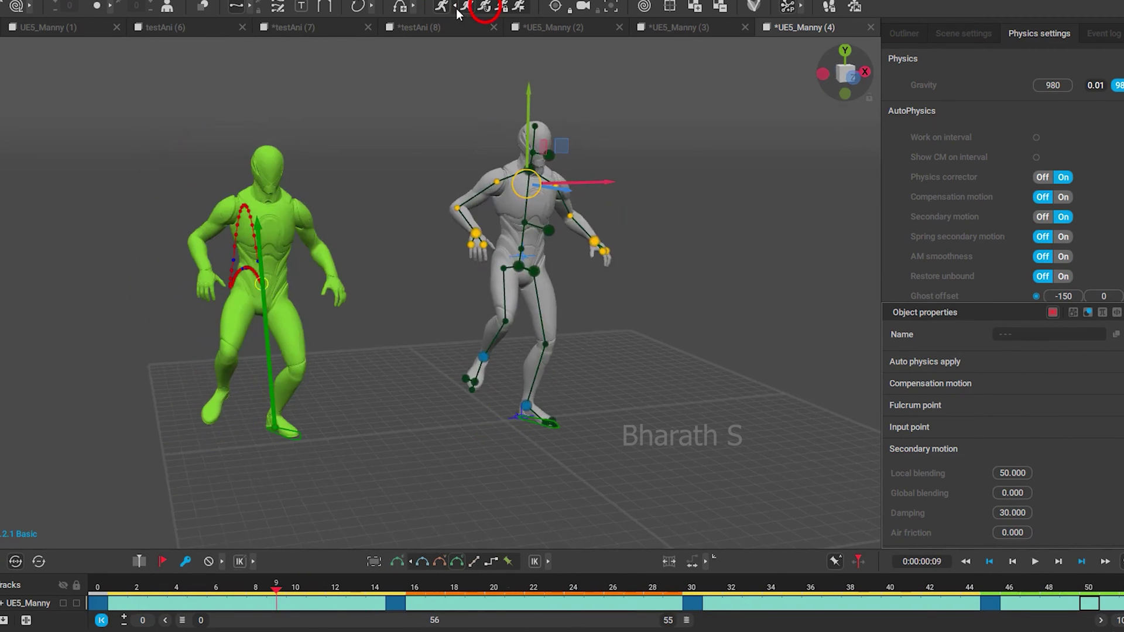
pyautogui.press('Home')
pyautogui.click(484, 10)
pyautogui.click(532, 356)
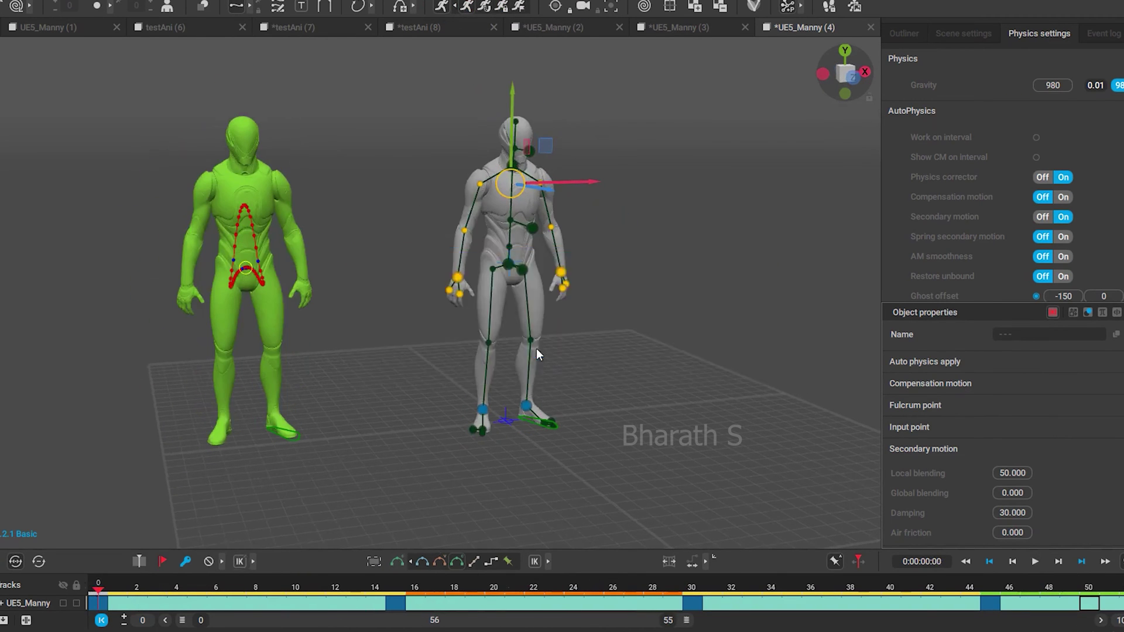
pyautogui.click(1038, 562)
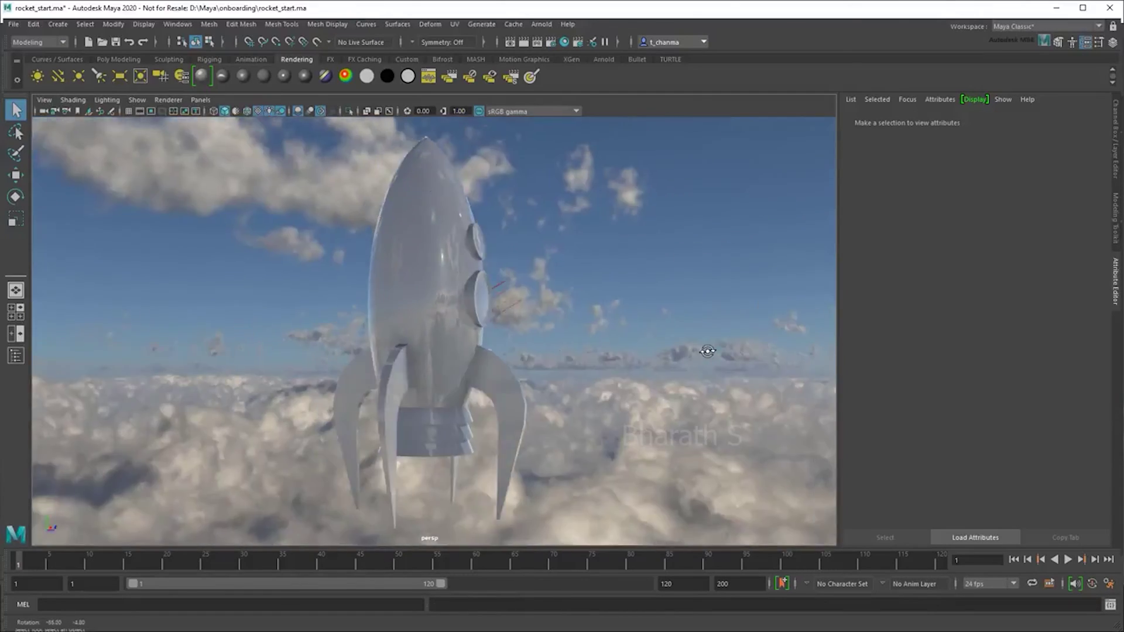
# Tumble around both sides of the rocket, then select its body cylinder.
pyautogui.moveTo(708, 352)
pyautogui.mouseDown()
pyautogui.moveTo(708, 366)
pyautogui.moveTo(548, 366)
pyautogui.mouseUp()
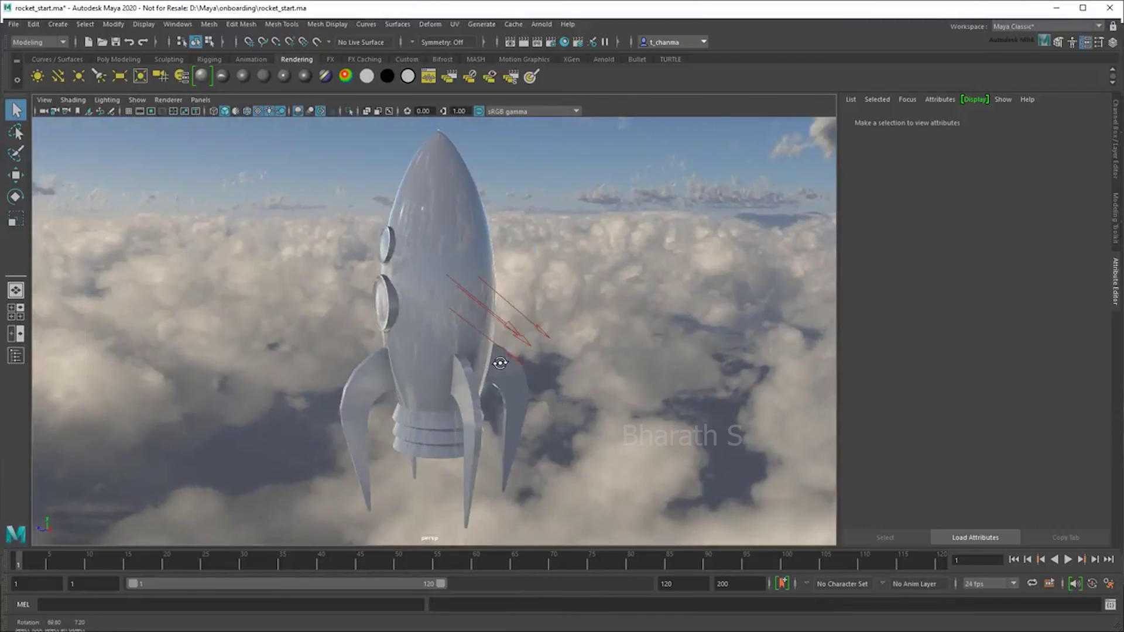
pyautogui.moveTo(500, 363); pyautogui.dragTo(602, 356)
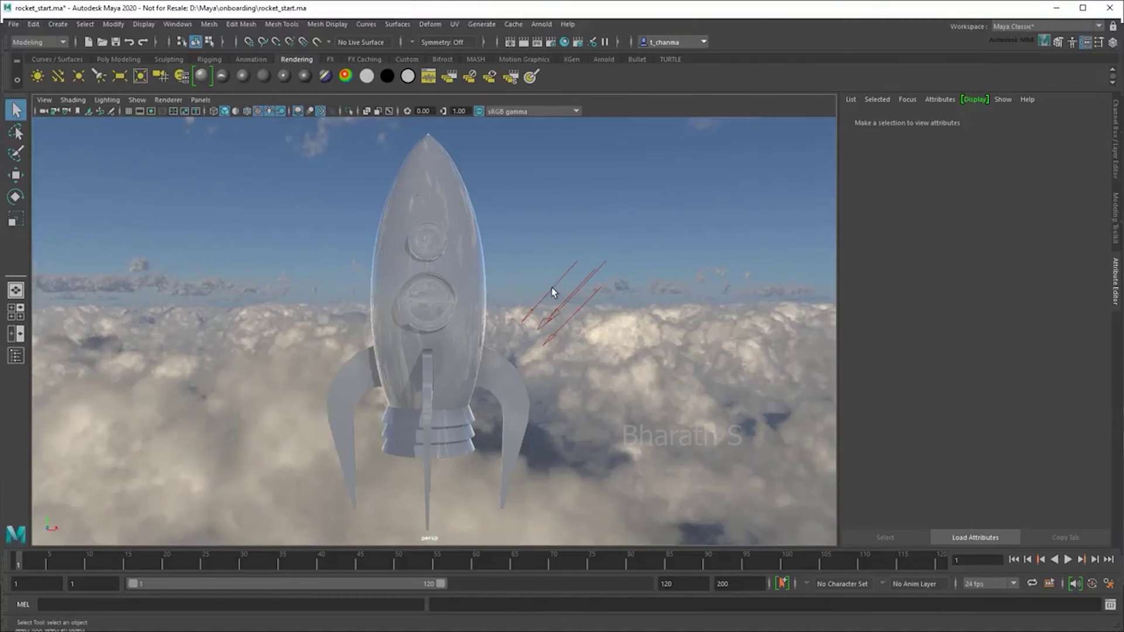
pyautogui.rightClick(438, 179)
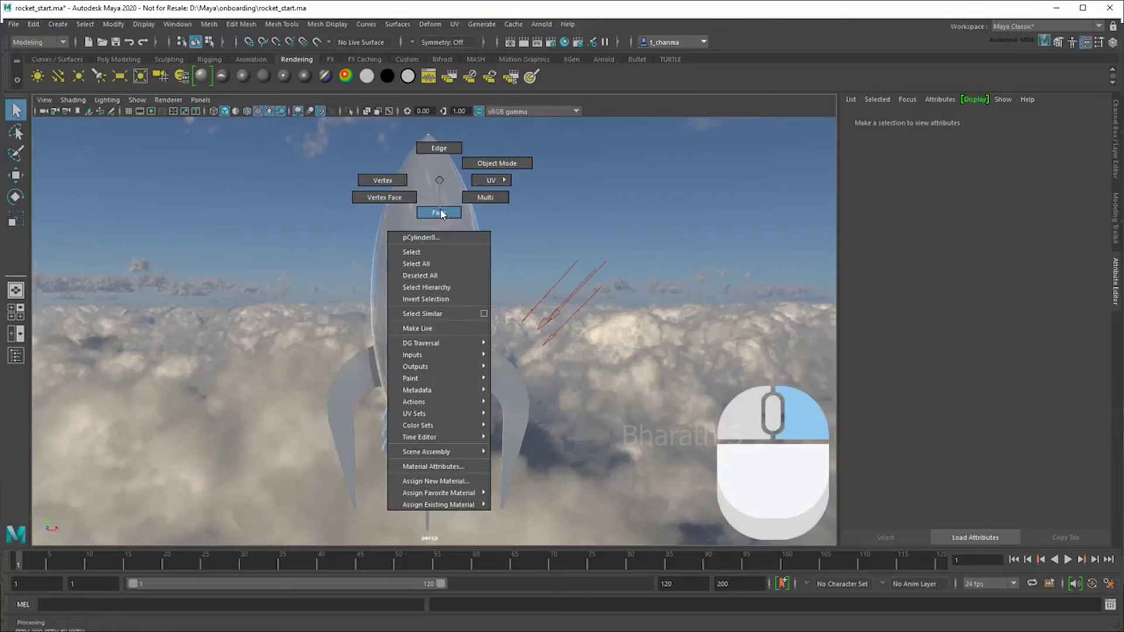
pyautogui.scroll(5, 440, 208)
pyautogui.scroll(-2, 522, 461)
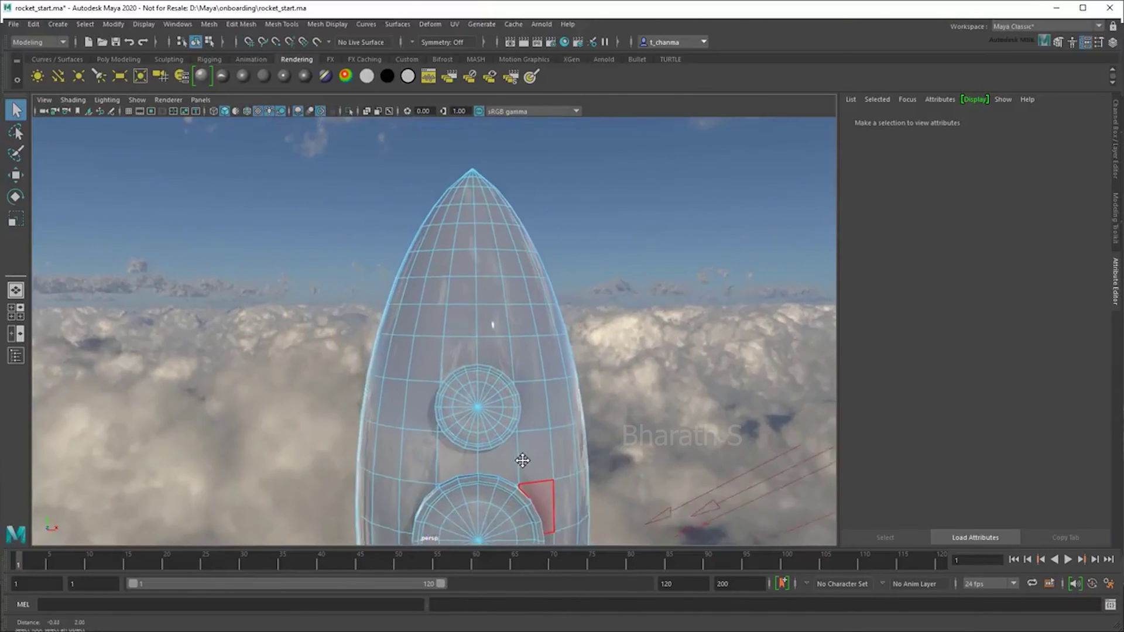